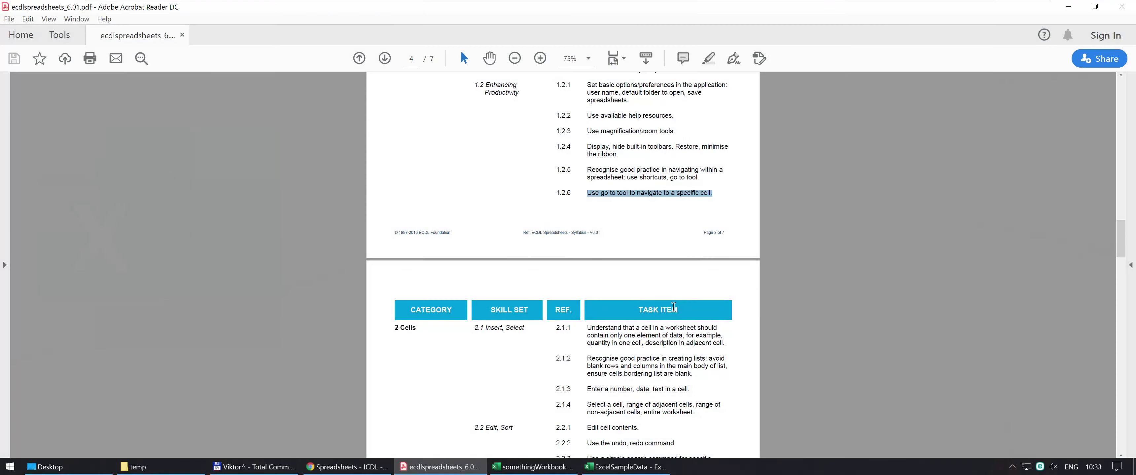
Scroll up the syllabus PDF to item 1.2.6 on navigating to a specific cell.
scroll(677, 325, up, 2)
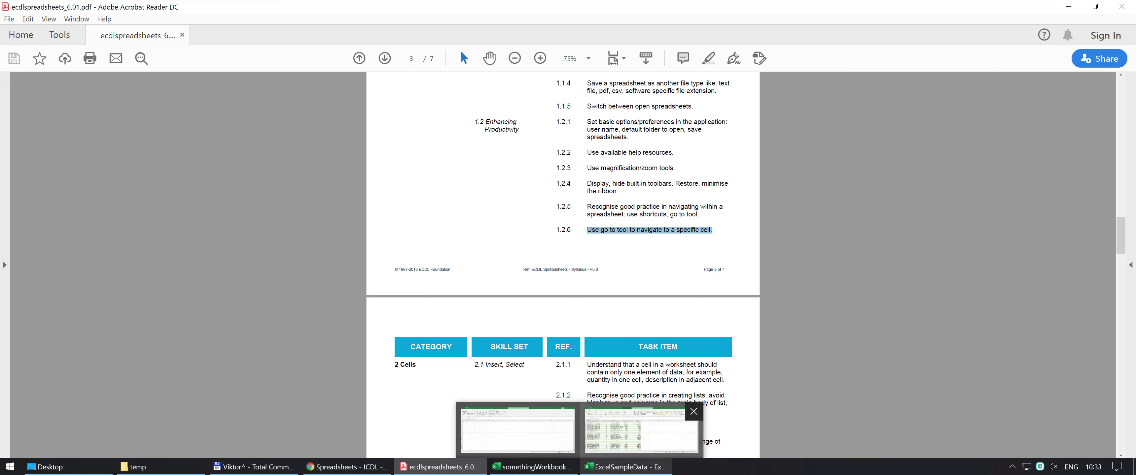
Switch to the ExcelSampleData workbook, page down the SQLDATA rows, then return to A1.
click(661, 473)
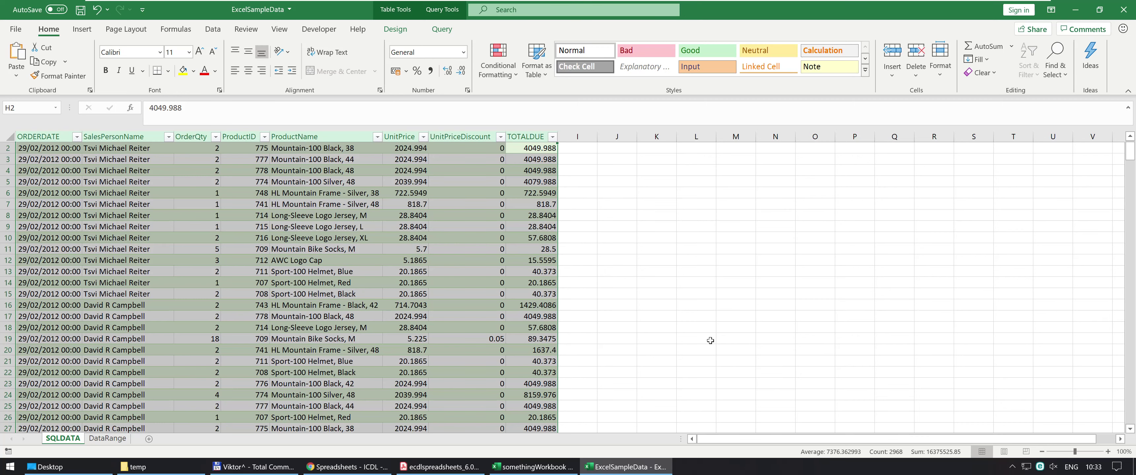
scroll(710, 340, up, 1)
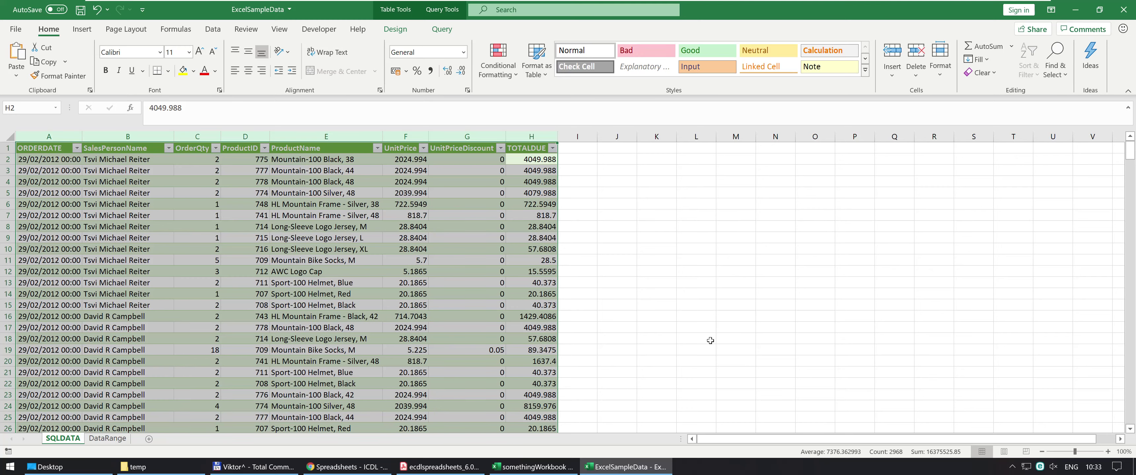
key(Return)
key(Page_Down)
key(Page_Down)
key(Page_Down)
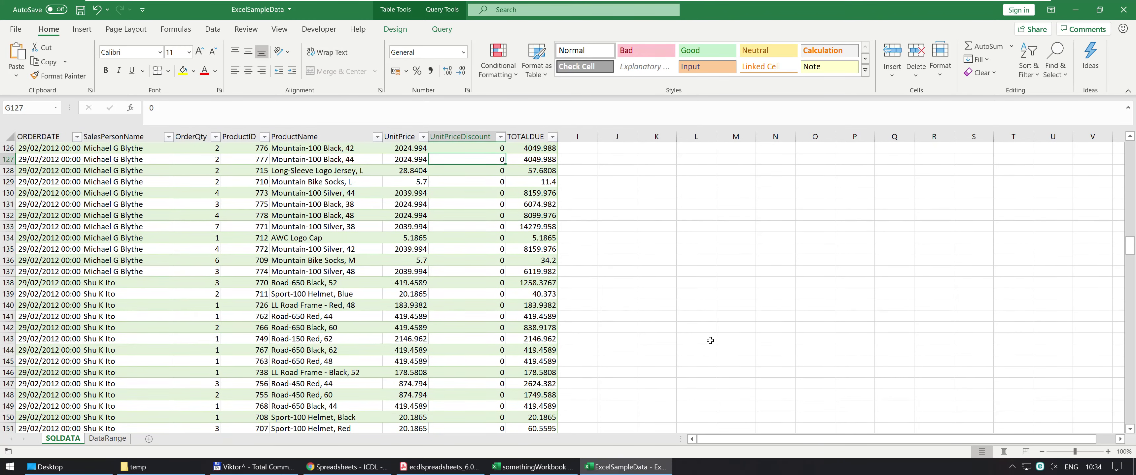
key(Left)
key(Left)
key(Left)
key(Left)
key(Left)
key(Left)
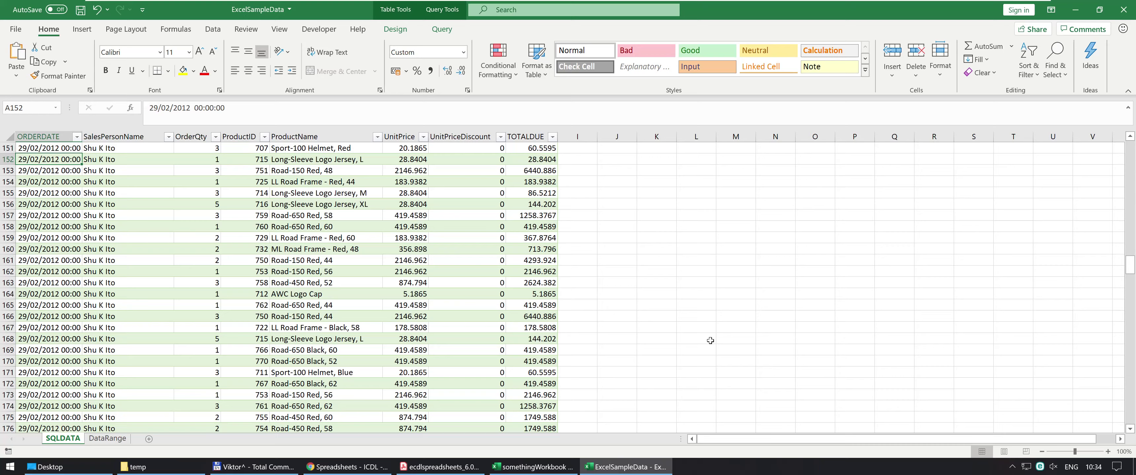
key(Page_Up)
key(Page_Up)
key(Page_Up)
key(Page_Up)
key(Page_Up)
key(Page_Up)
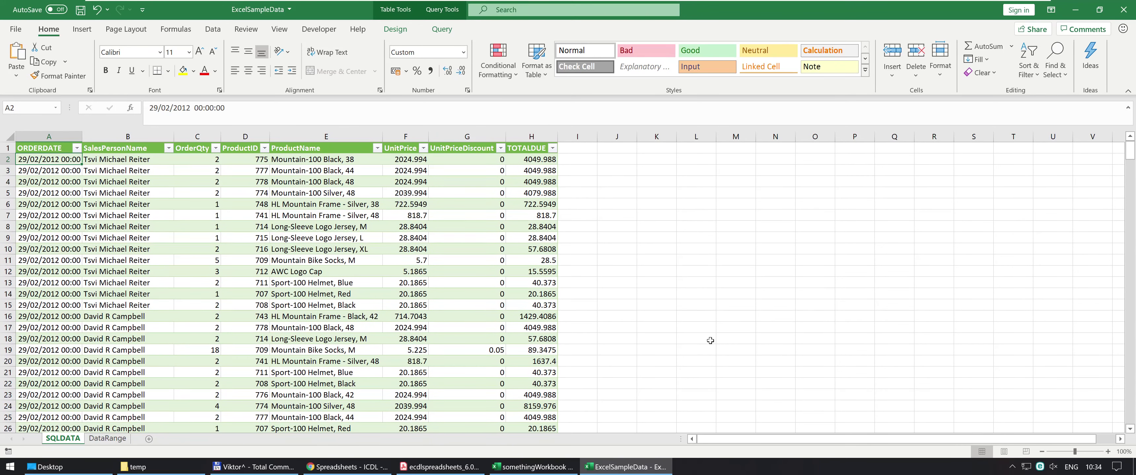
key(Up)
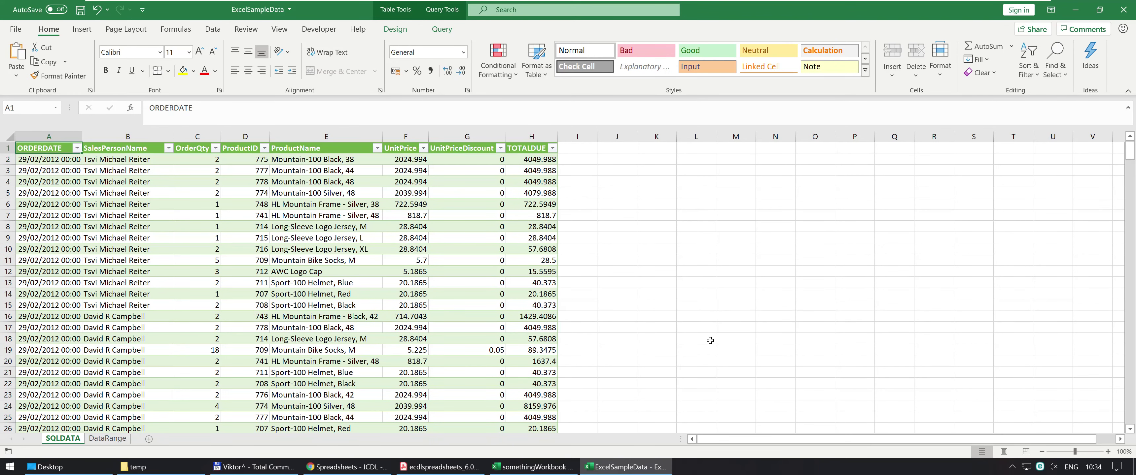
Jump to cell A100 via the Name Box and step around nearby cells.
click(34, 108)
click(34, 107)
text(00)
key(Return)
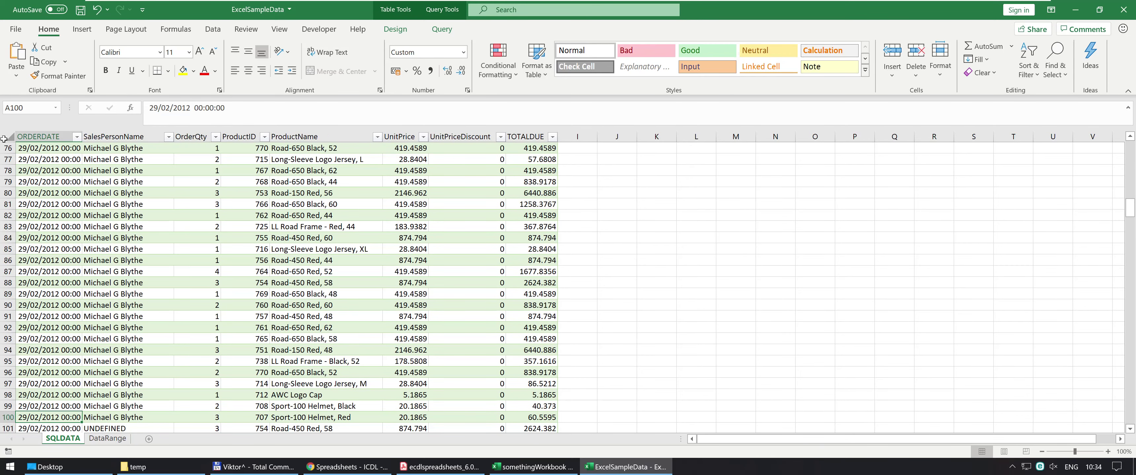
key(Right)
key(Right)
key(Right)
key(Right)
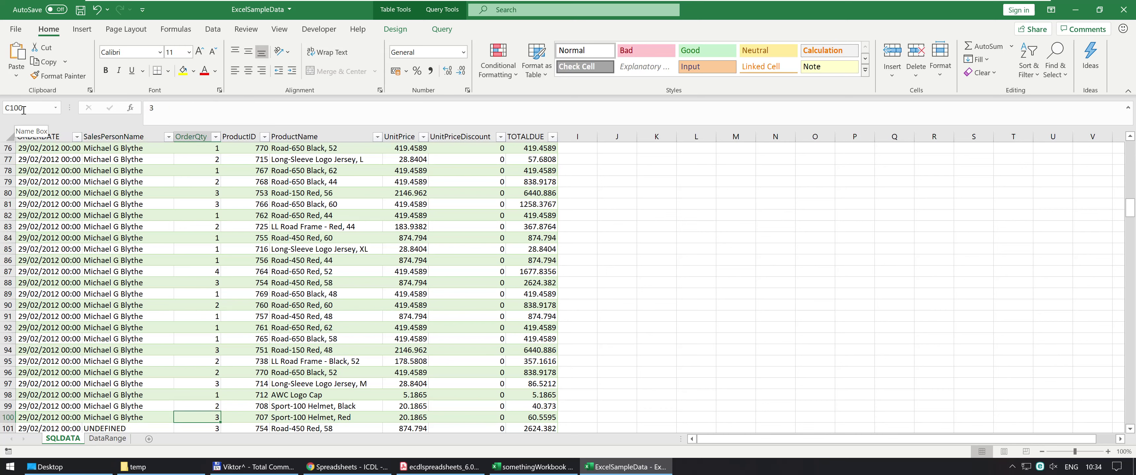
key(Up)
key(Up)
key(Left)
key(Left)
key(Left)
key(Left)
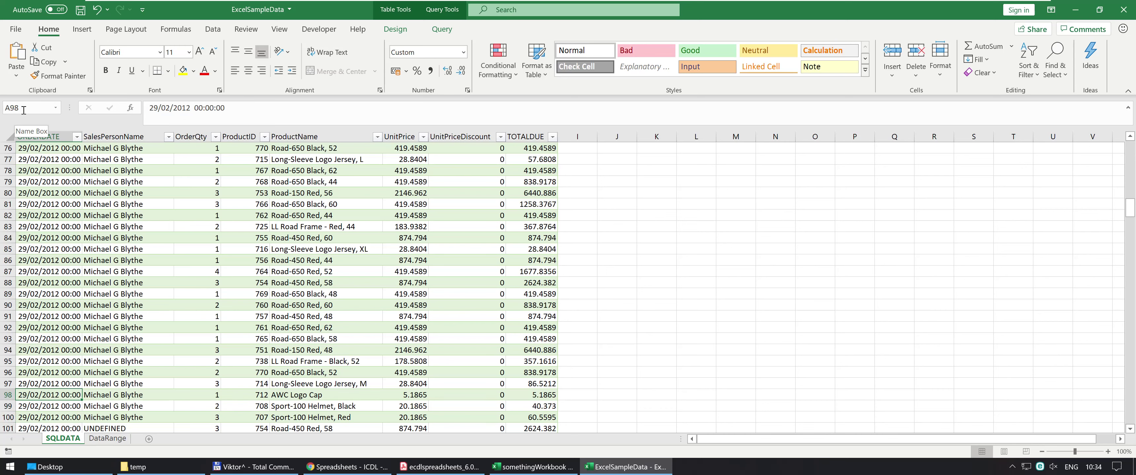
key(Right)
key(Right)
key(Right)
key(Down)
key(Down)
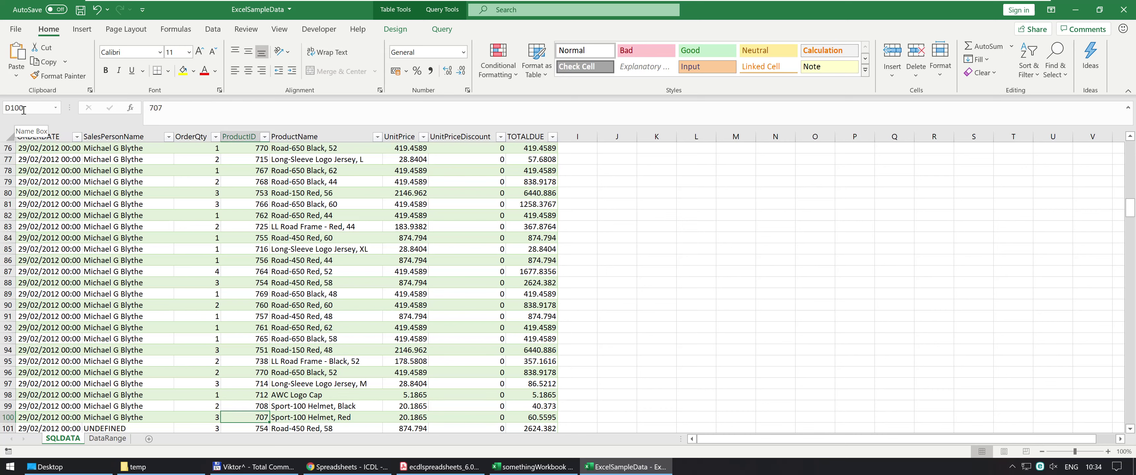
Jump to cell B20 by typing b20 in the Name Box.
click(23, 110)
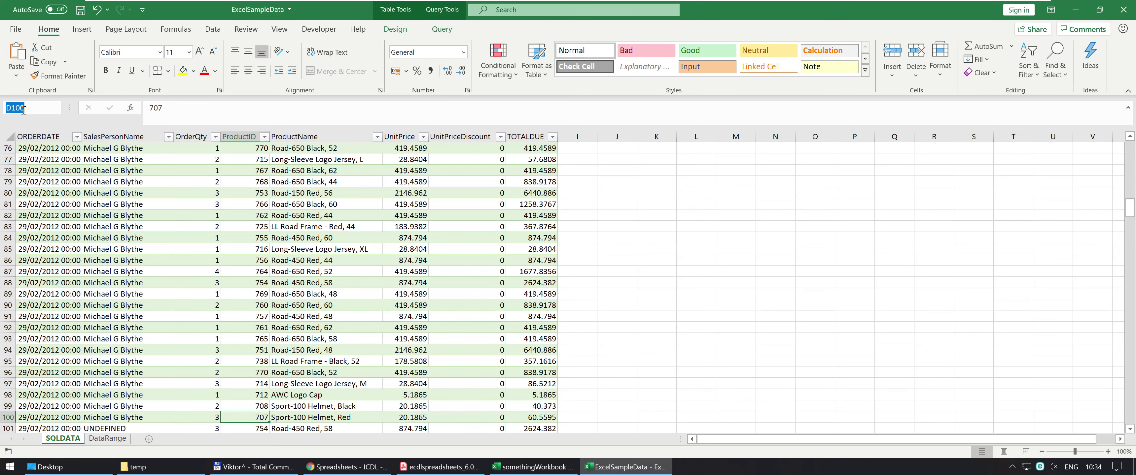
text(b20)
key(Return)
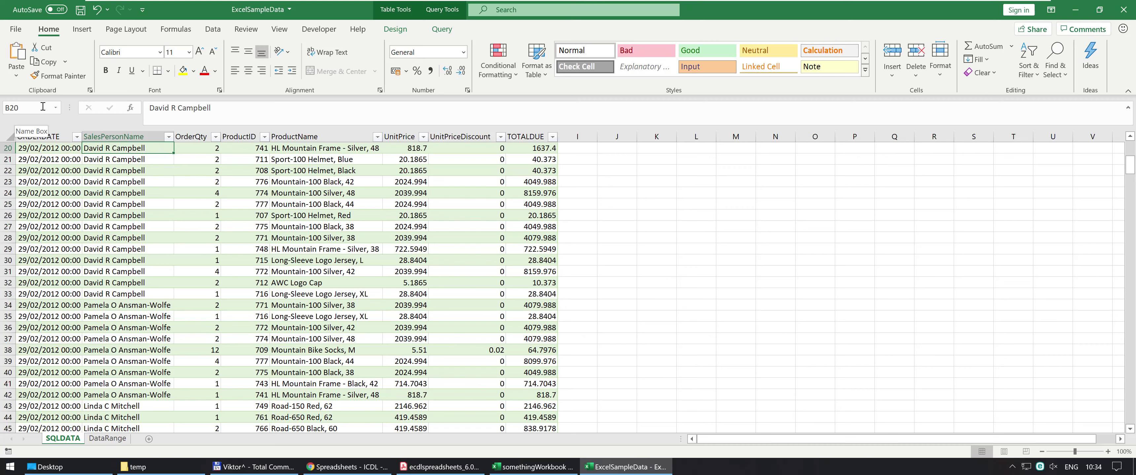
Select the whole Query1 table range with Ctrl+G.
key(ctrl+g)
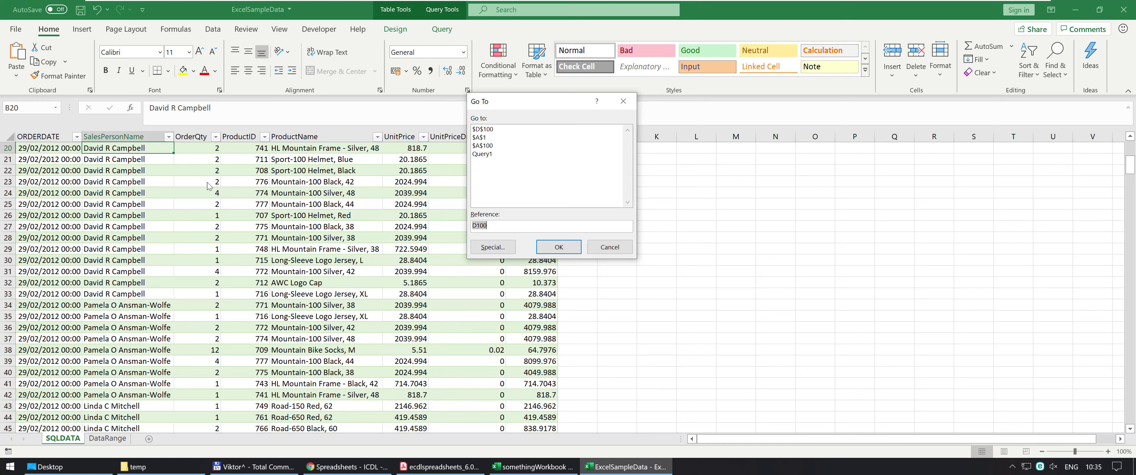
click(488, 155)
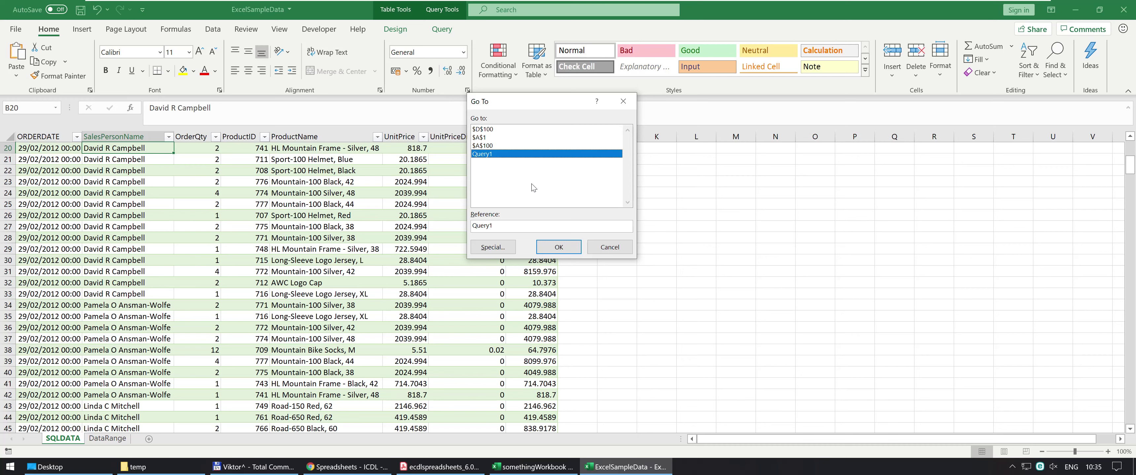
click(558, 247)
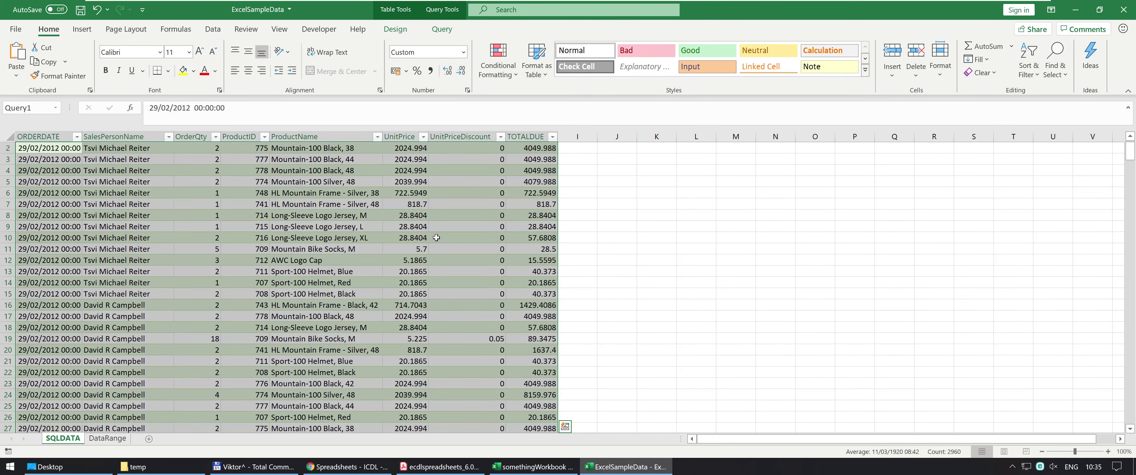
Go back to cell B20 with F5, then reopen Go To showing A2:H371.
key(F5)
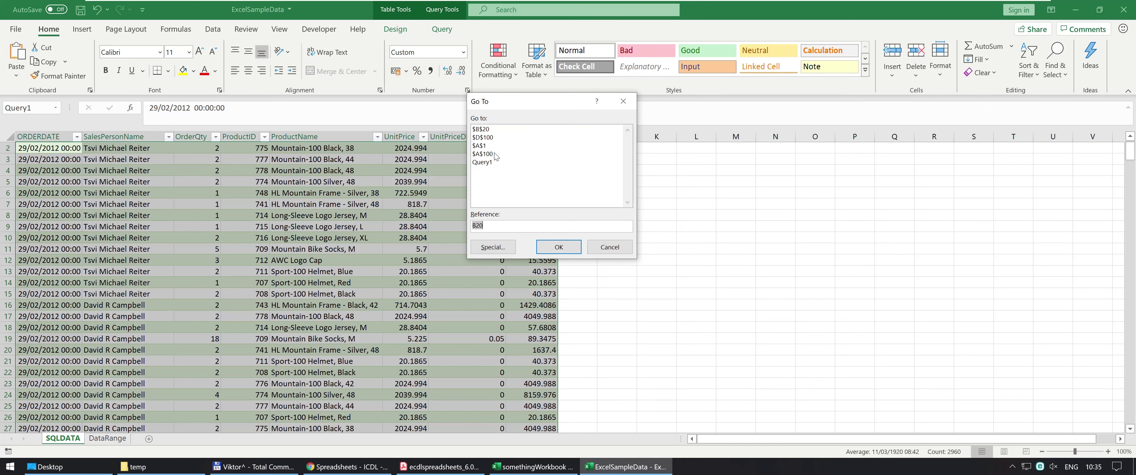
click(543, 248)
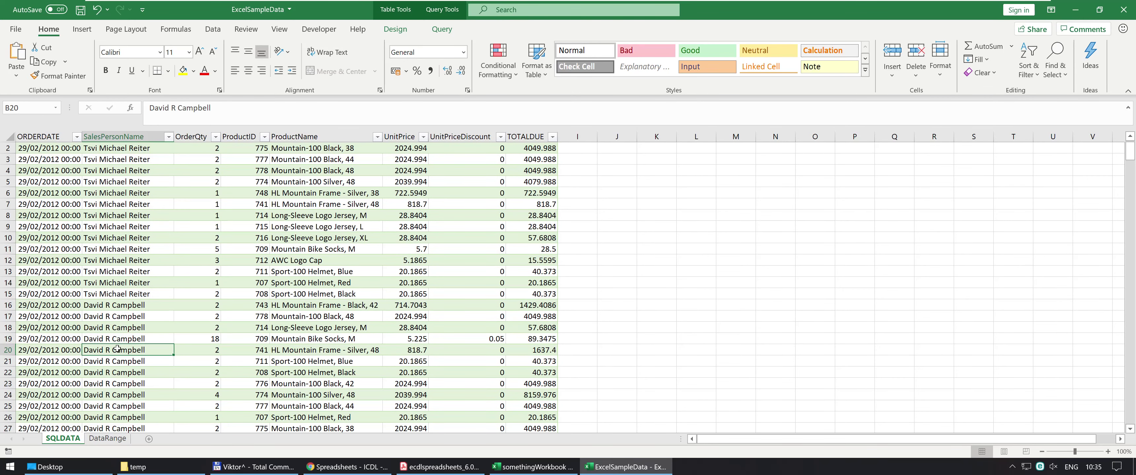
key(ctrl+g)
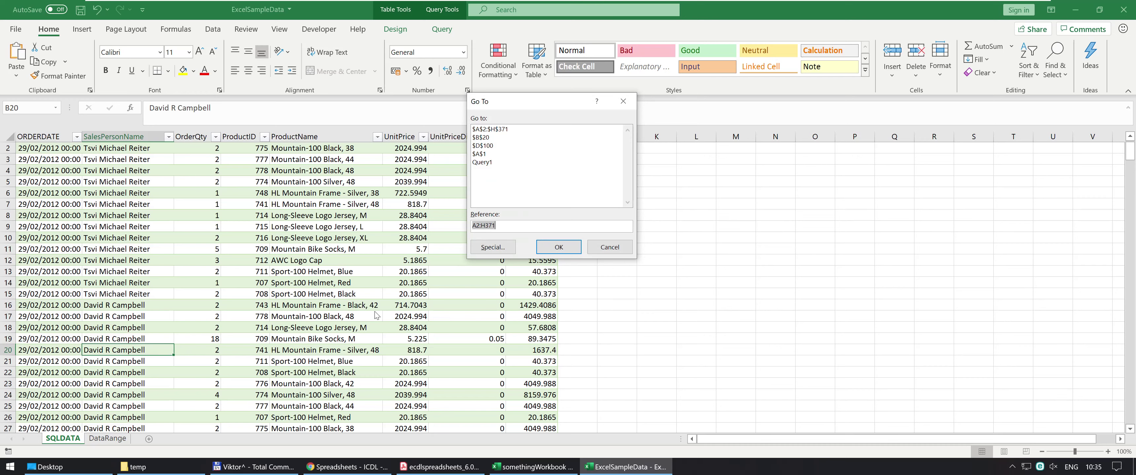
Open Go To Special from the Go To dialog to review its options.
click(486, 253)
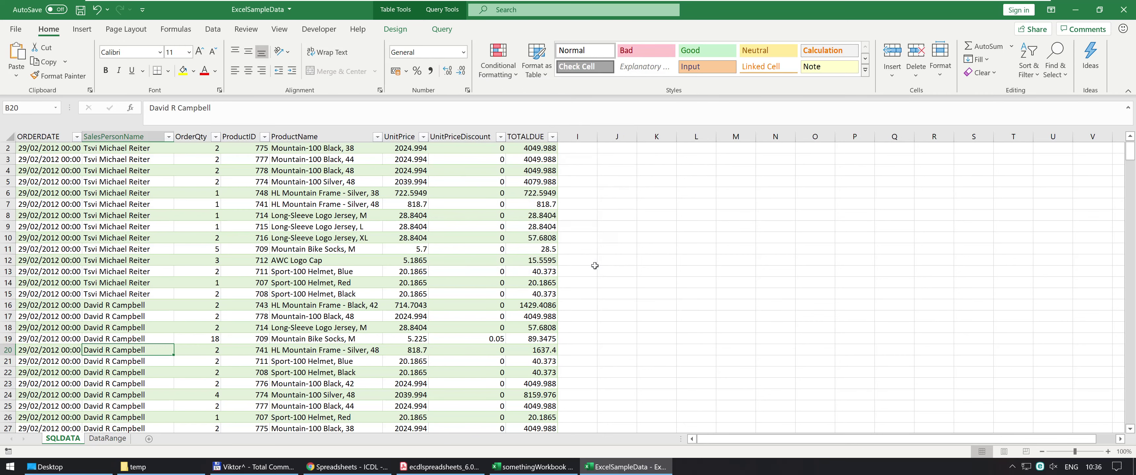
Cancel Go To Special, then reopen Go To through Home > Find & Select > Go To.
click(596, 264)
click(1050, 75)
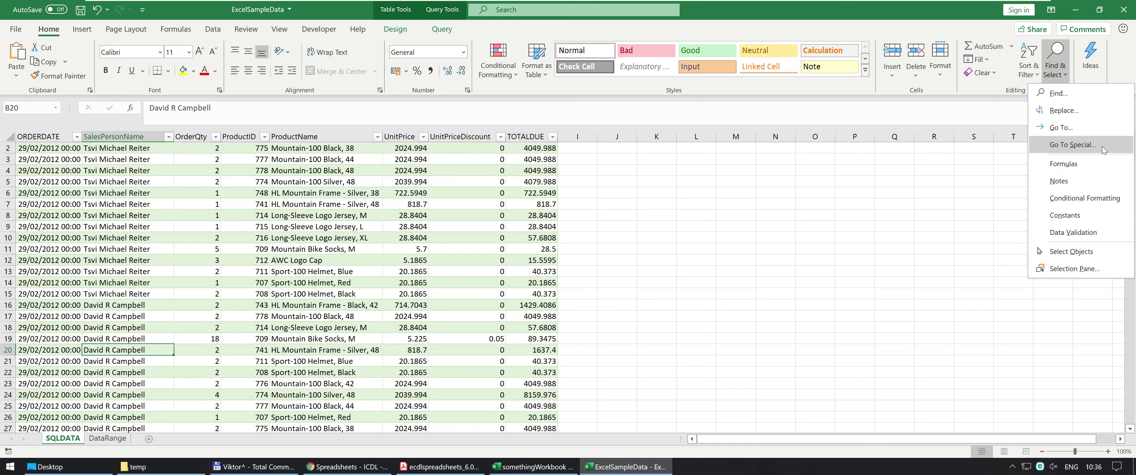
click(1087, 132)
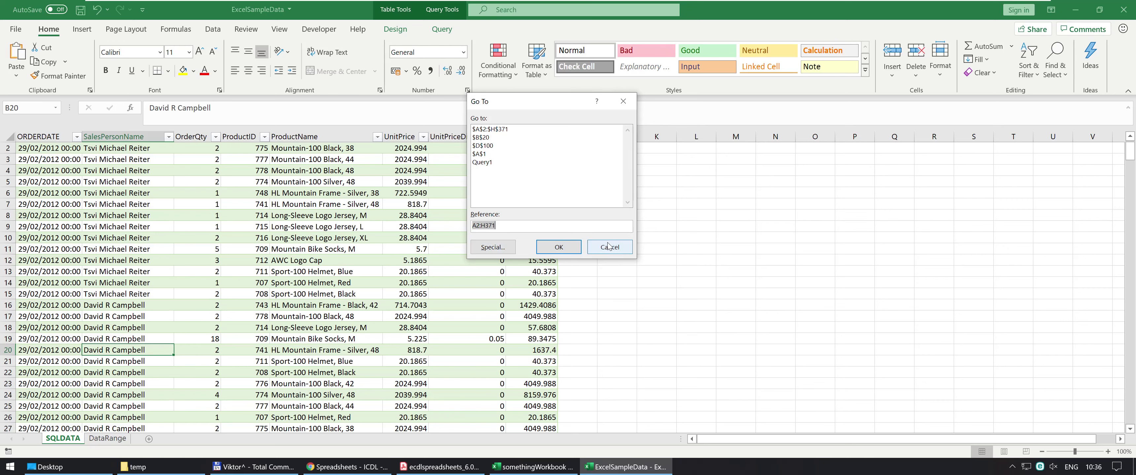
click(605, 253)
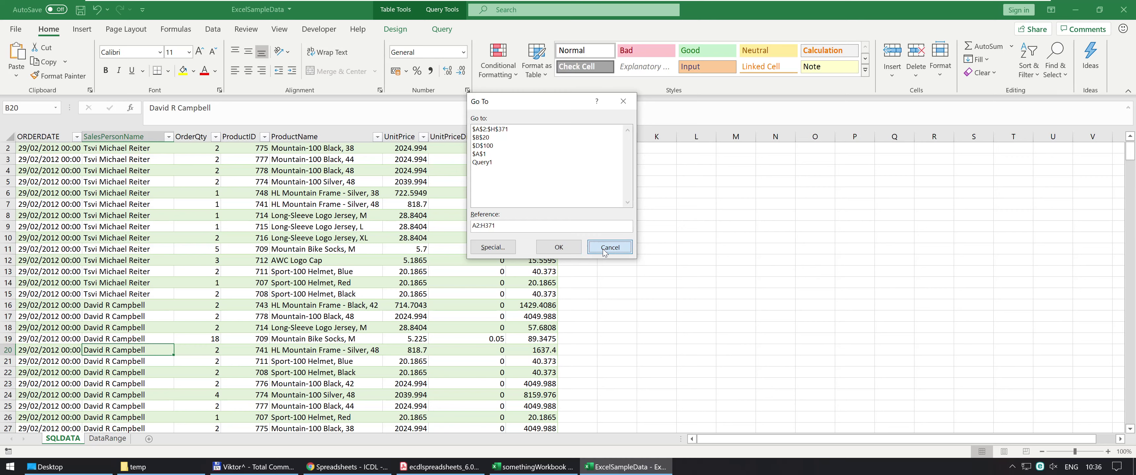
Close Go To and scroll the syllabus PDF to section 2 Cells items 2.1.1–2.2.4.
click(604, 252)
click(439, 467)
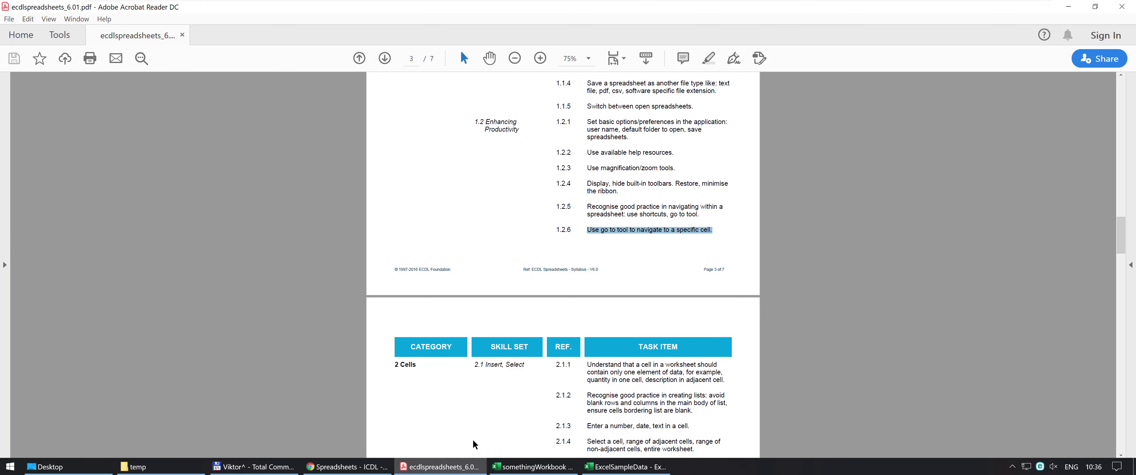
scroll(512, 386, down, 3)
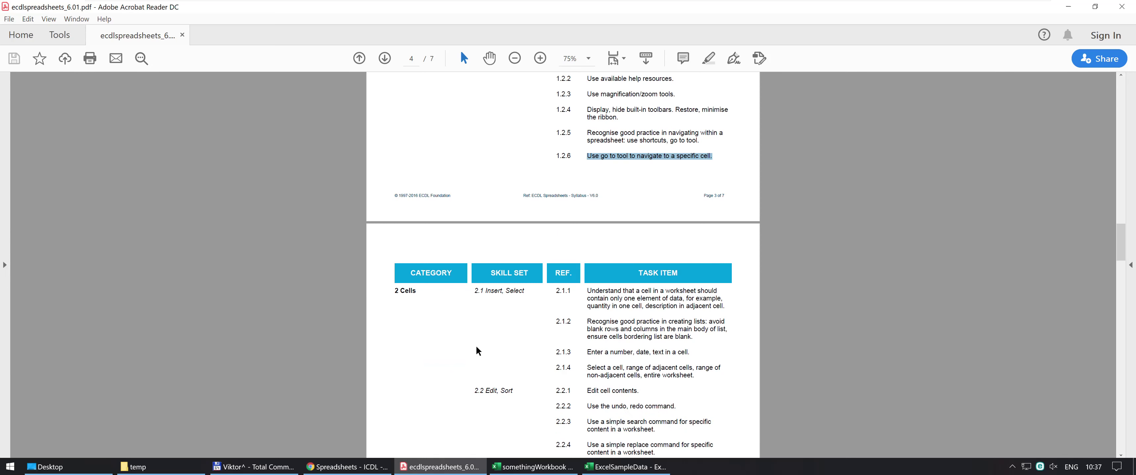